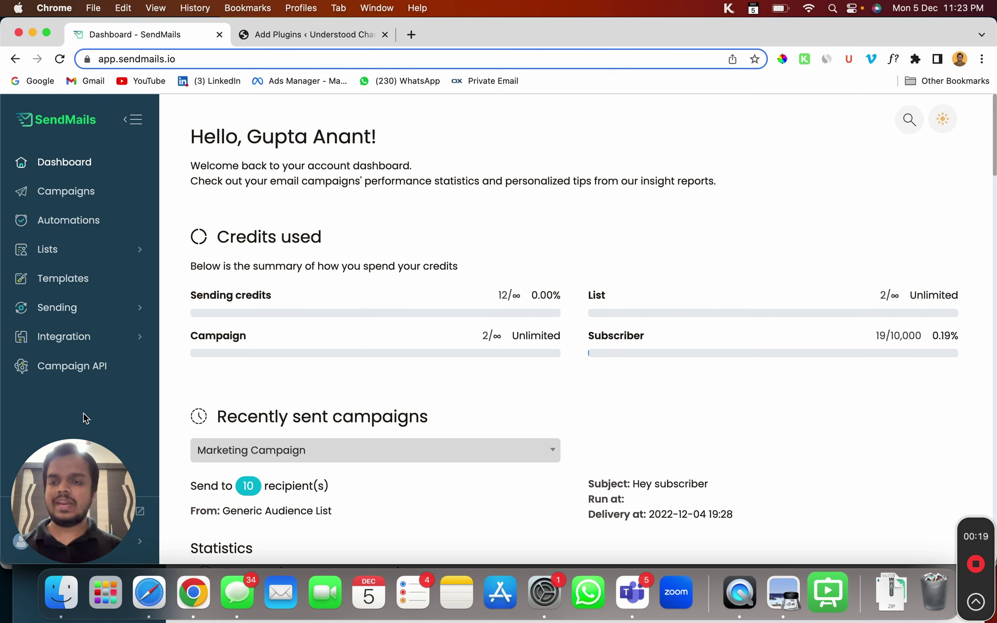
Expand the Integration section in the SendMails sidebar to reveal Add your website and Manage connections
{"action": "left_click", "coordinate": [129, 342]}
Start adding a new website and paste the WordPress site's domain into the site URL field
{"action": "scroll", "coordinate": [117, 346], "scroll_direction": "down", "scroll_amount": 1}
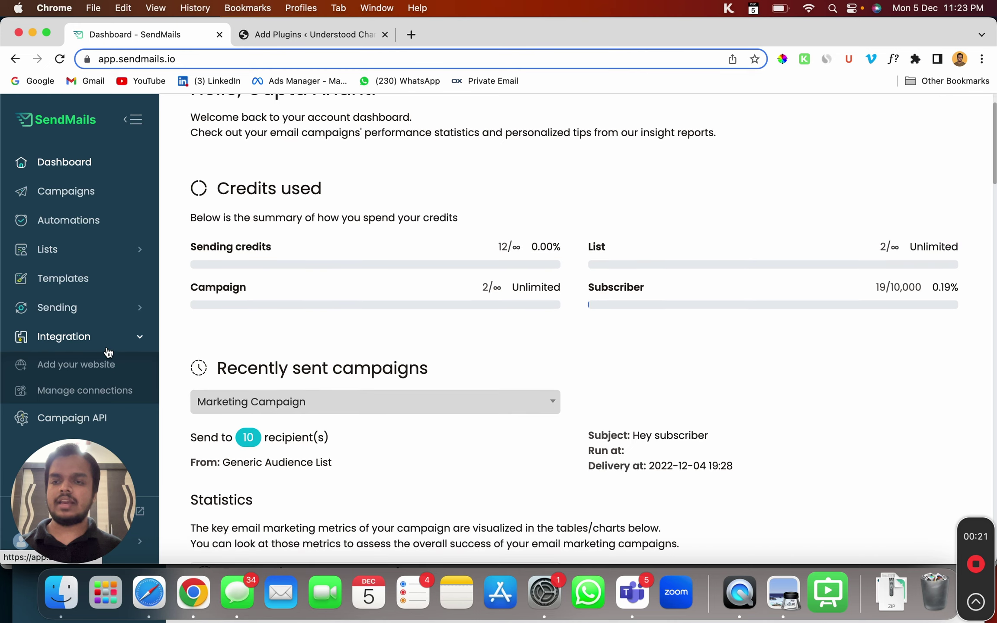
{"action": "left_click", "coordinate": [79, 367]}
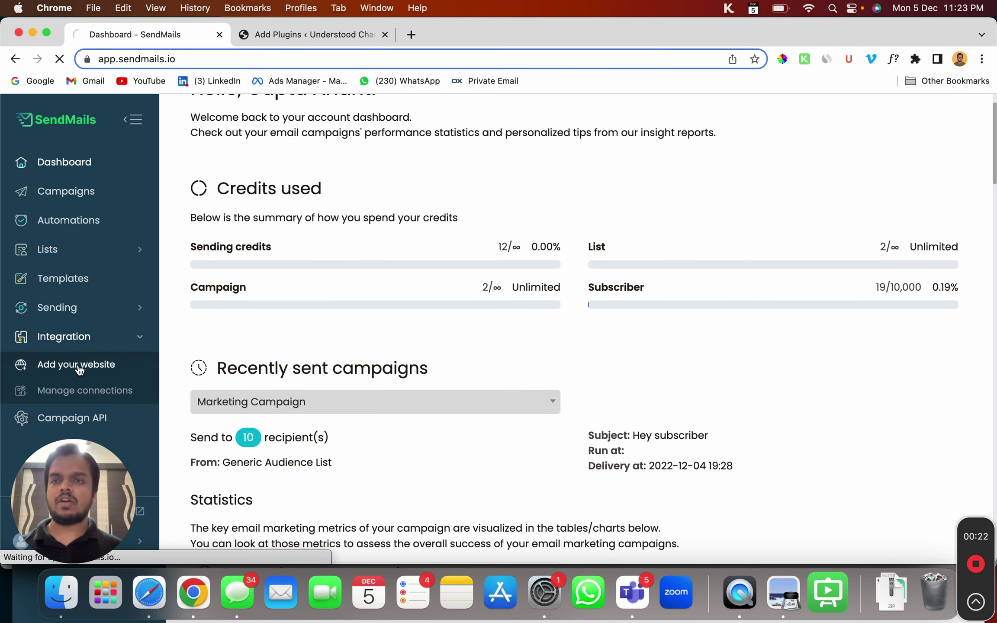
{"action": "left_click", "coordinate": [318, 34]}
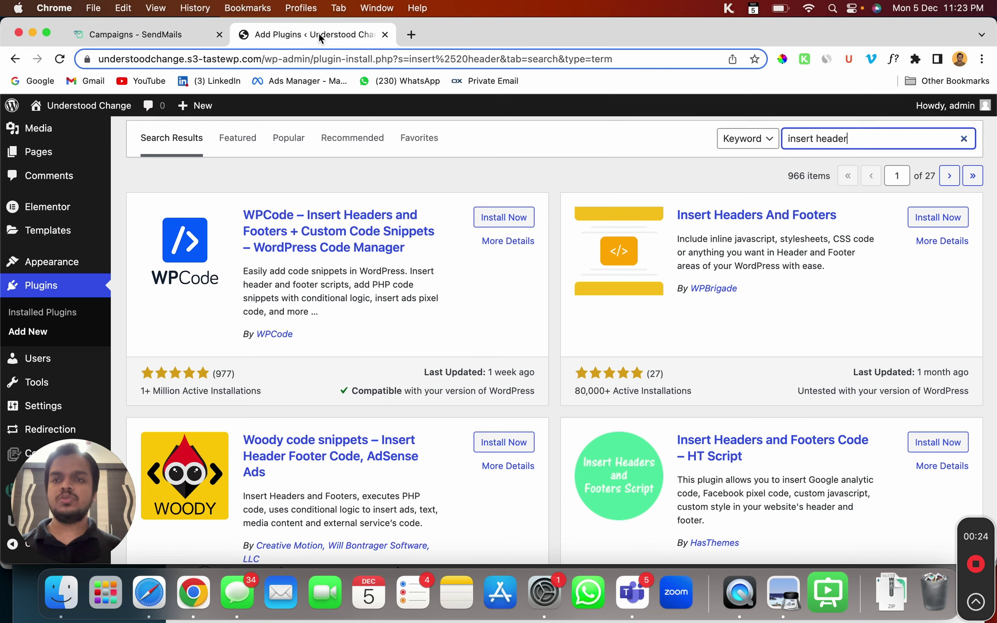
{"action": "left_click", "coordinate": [261, 63]}
{"action": "left_click", "coordinate": [260, 65]}
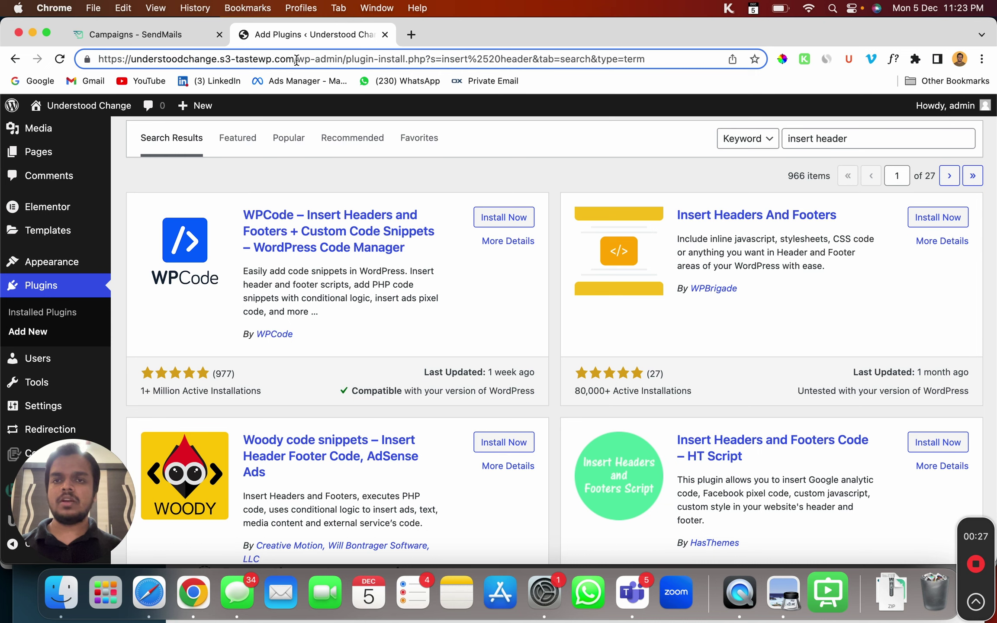
{"action": "left_click_drag", "start_coordinate": [296, 60], "coordinate": [100, 60]}
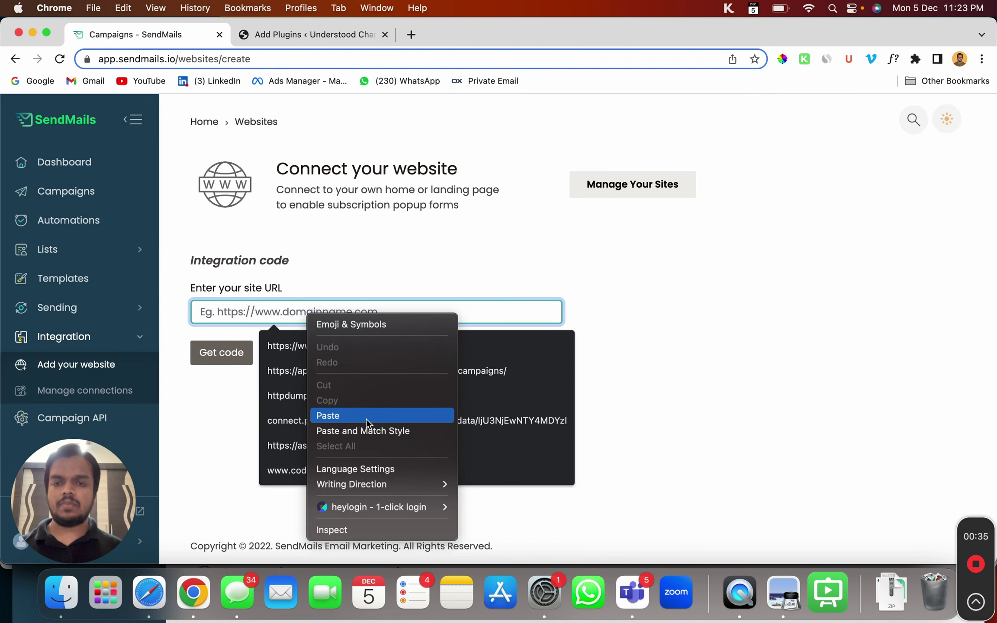
{"action": "left_click", "coordinate": [366, 419]}
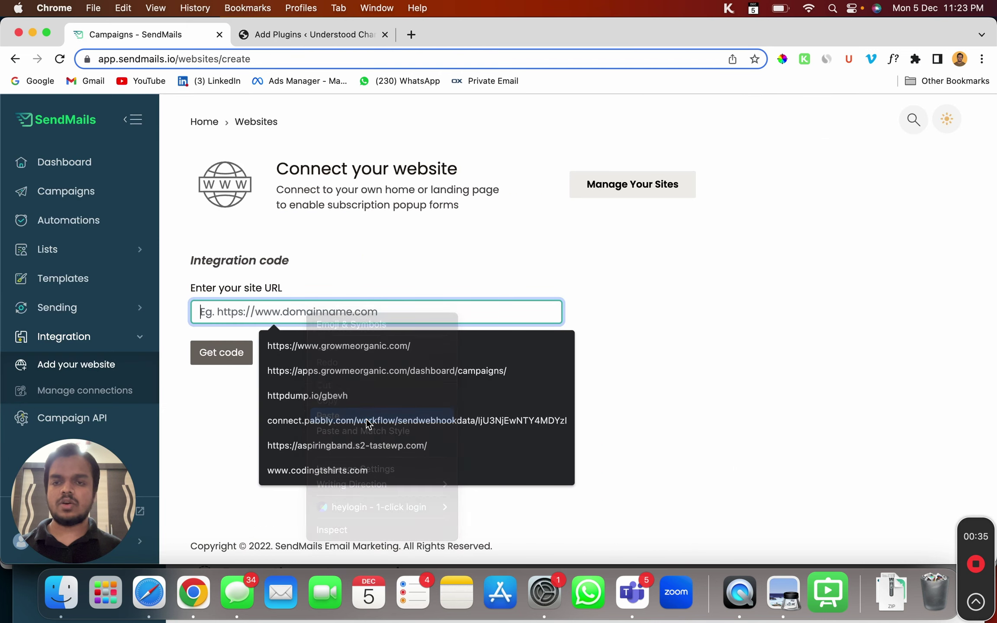
Generate the site's integration script code and copy it
{"action": "left_click", "coordinate": [220, 359]}
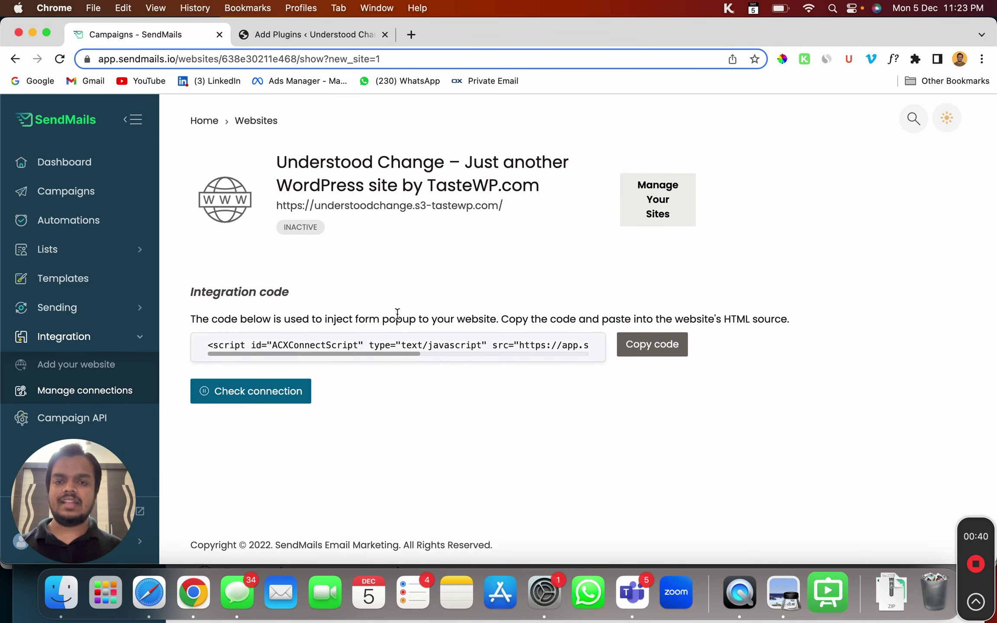
{"action": "left_click_drag", "start_coordinate": [357, 353], "coordinate": [528, 360]}
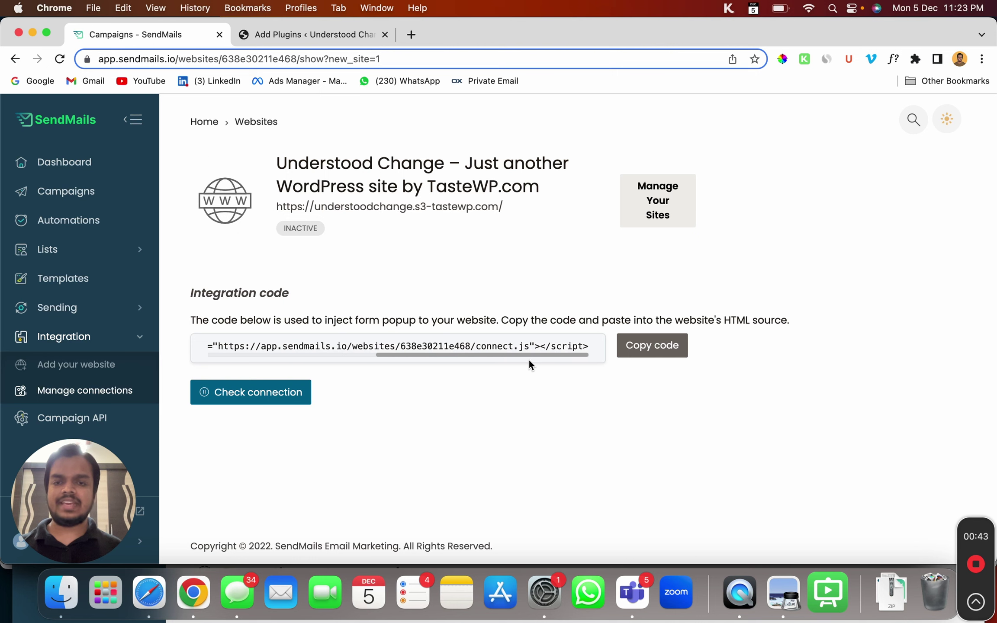
{"action": "left_click", "coordinate": [629, 353]}
Install and activate the WPBrigade Insert Headers And Footers plugin from the WordPress plugin search results
{"action": "left_click", "coordinate": [311, 37]}
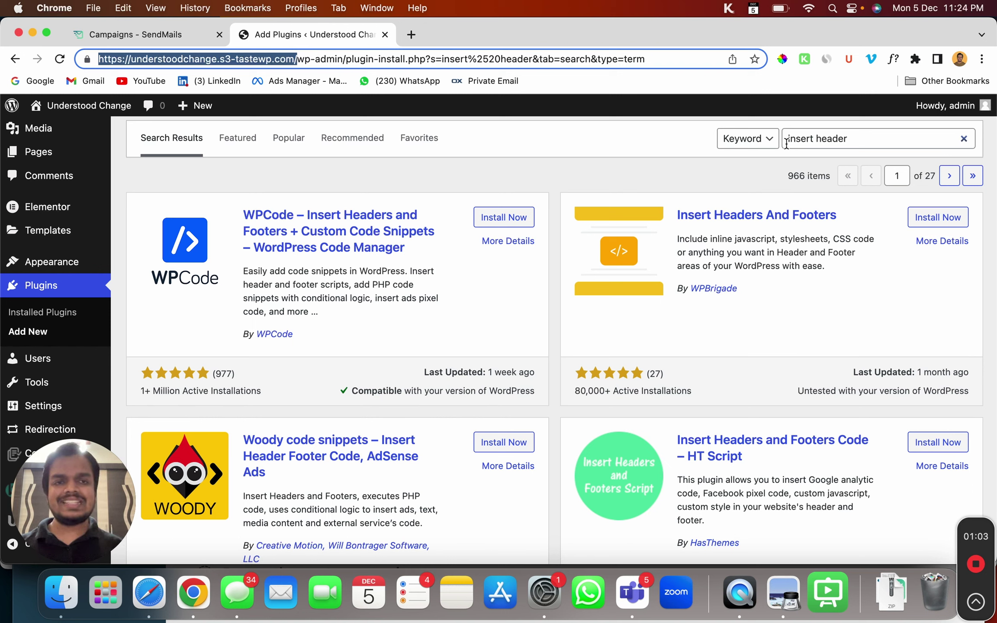
{"action": "left_click", "coordinate": [939, 221]}
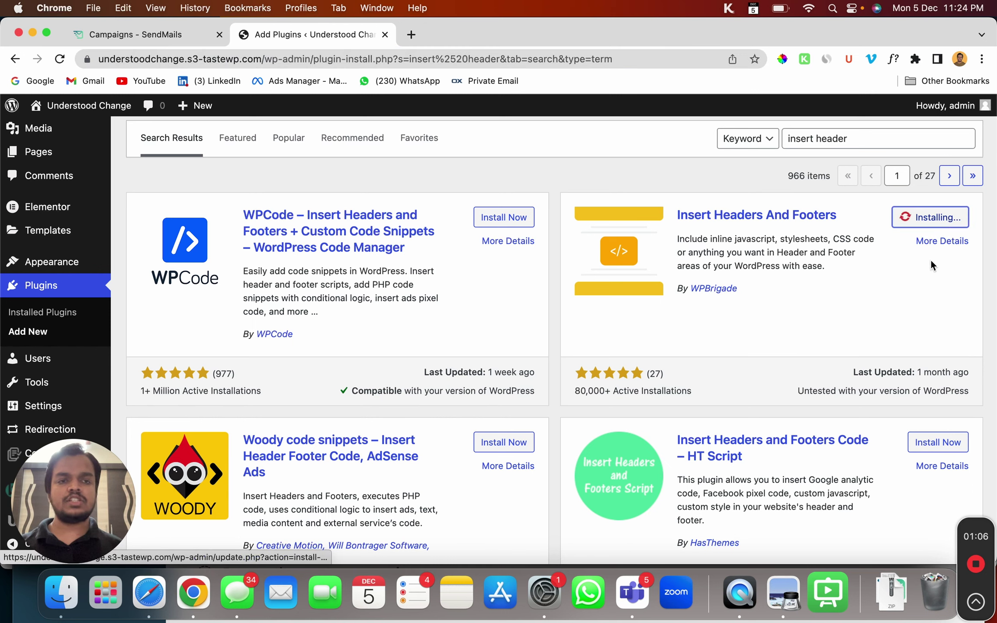
{"action": "left_click", "coordinate": [941, 218]}
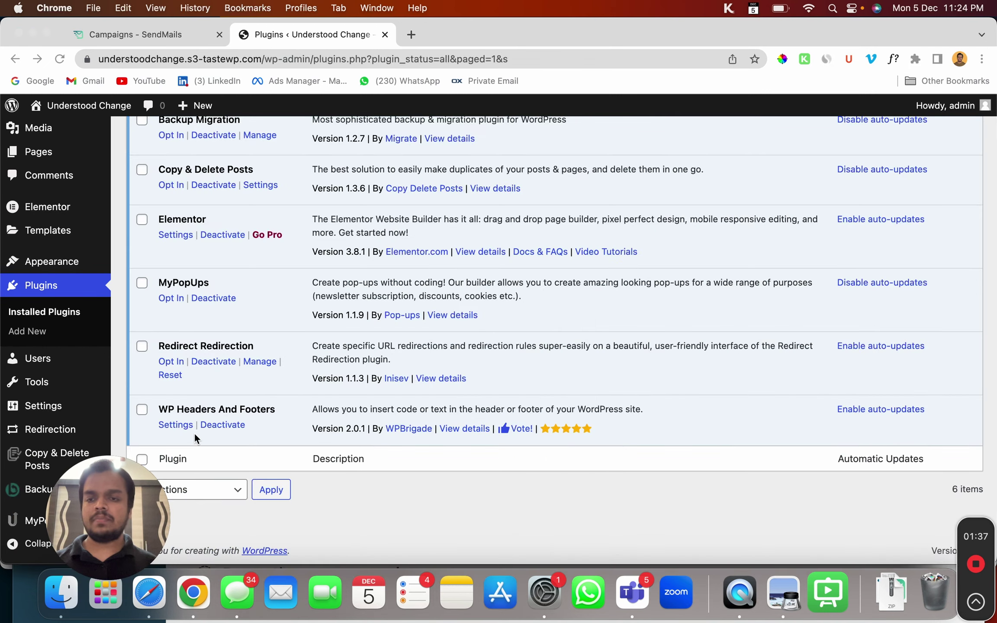
Paste the SendMails connect.js script into Scripts in Header under WP Headers And Footers and save
{"action": "left_click", "coordinate": [175, 425]}
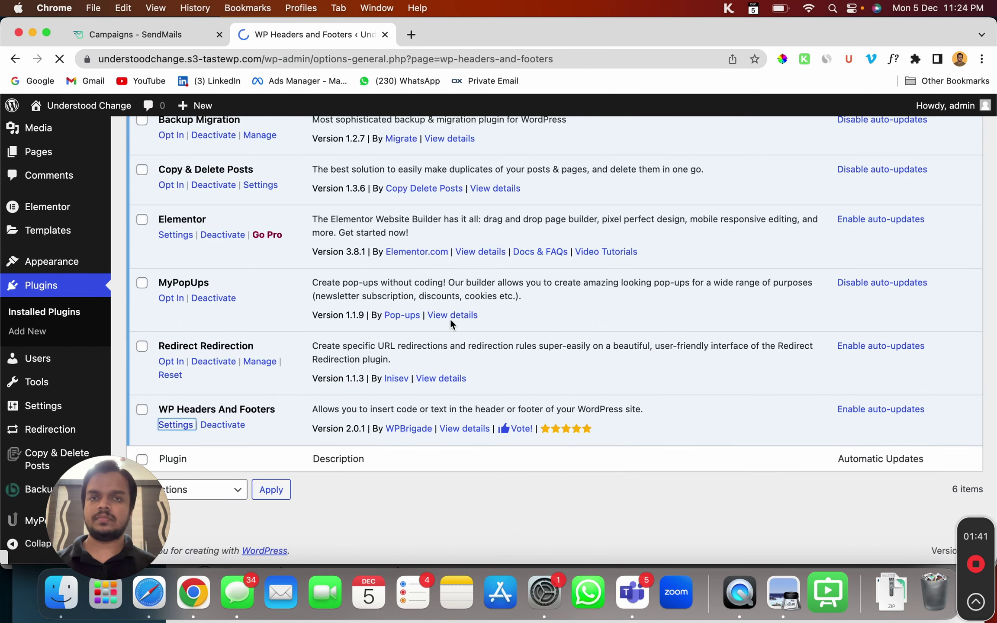
{"action": "scroll", "coordinate": [450, 318], "scroll_direction": "down", "scroll_amount": 3}
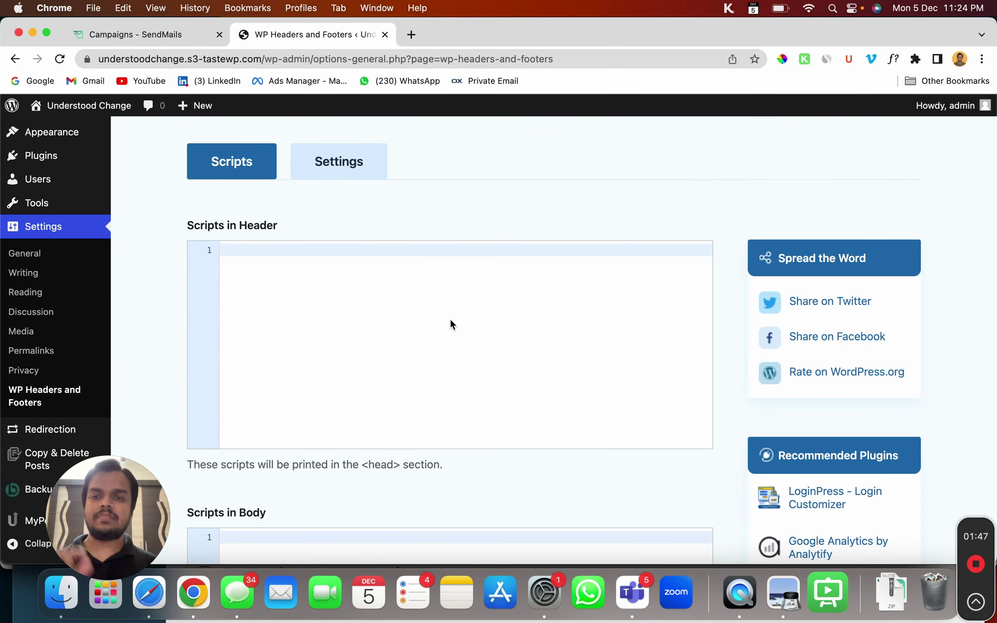
{"action": "scroll", "coordinate": [426, 322], "scroll_direction": "up", "scroll_amount": 1}
{"action": "left_click", "coordinate": [426, 322]}
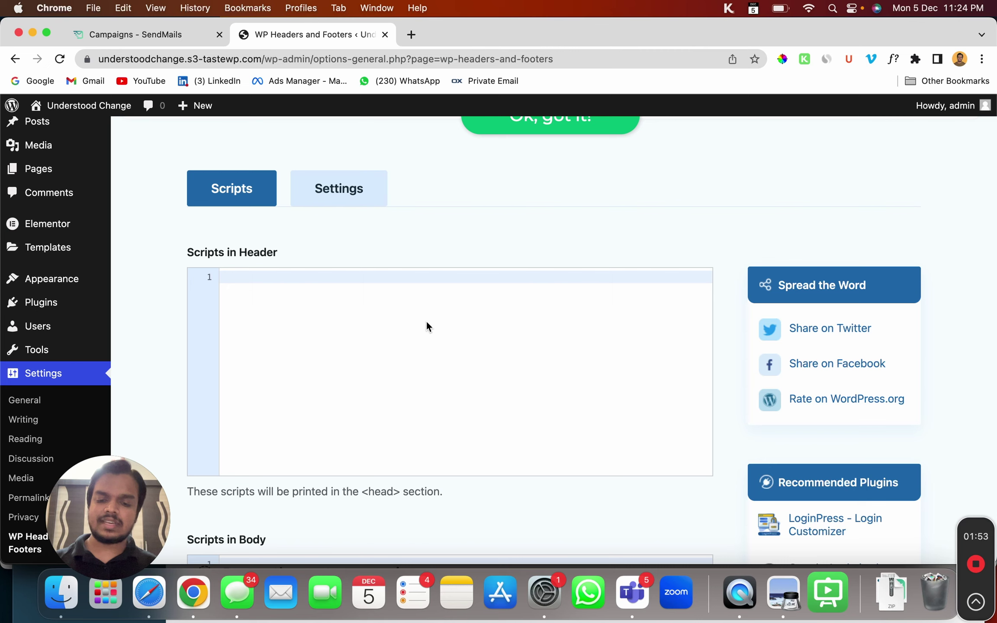
{"action": "key", "text": "super+v"}
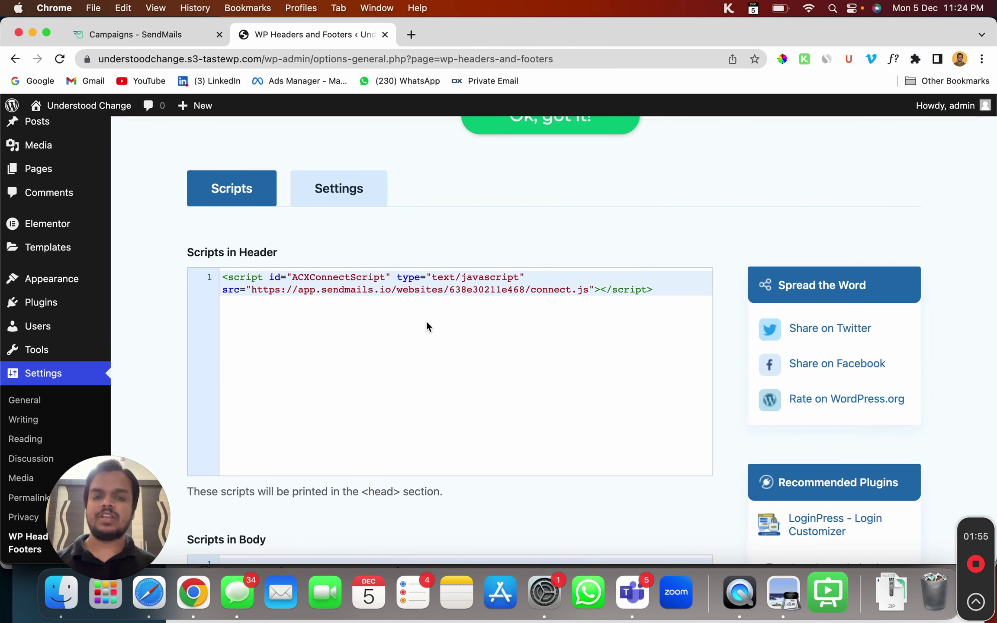
{"action": "scroll", "coordinate": [426, 322], "scroll_direction": "down", "scroll_amount": 15}
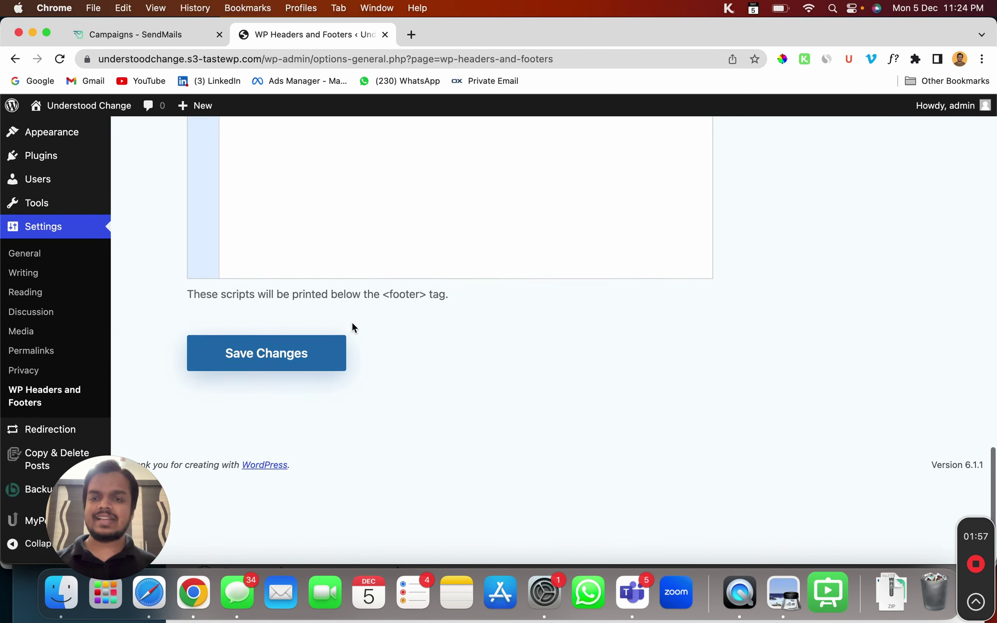
{"action": "left_click", "coordinate": [280, 362]}
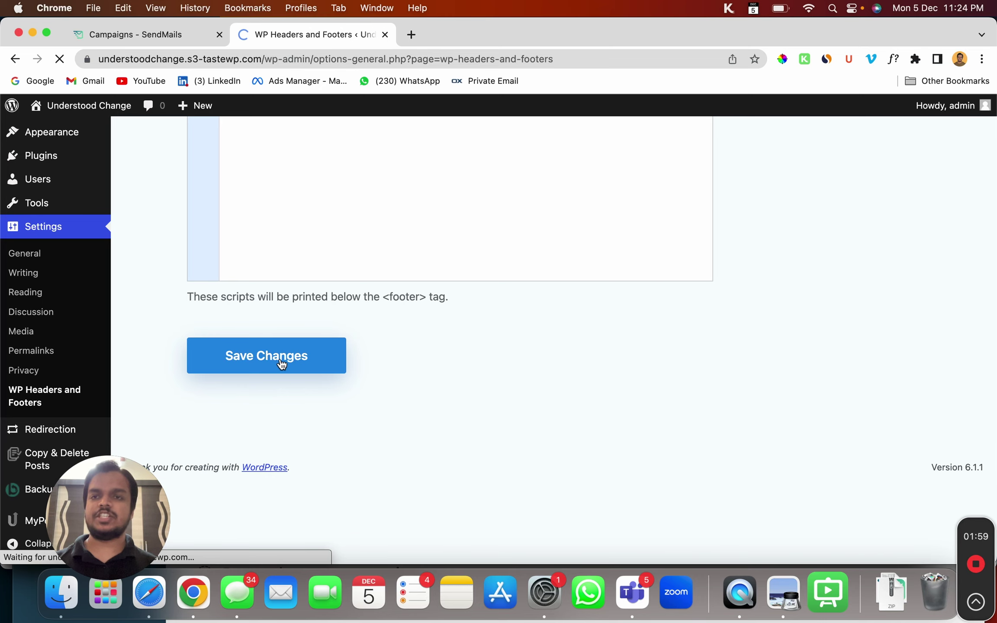
Load the live WordPress site by opening its domain in a new browser tab
{"action": "left_click_drag", "start_coordinate": [264, 56], "coordinate": [75, 66]}
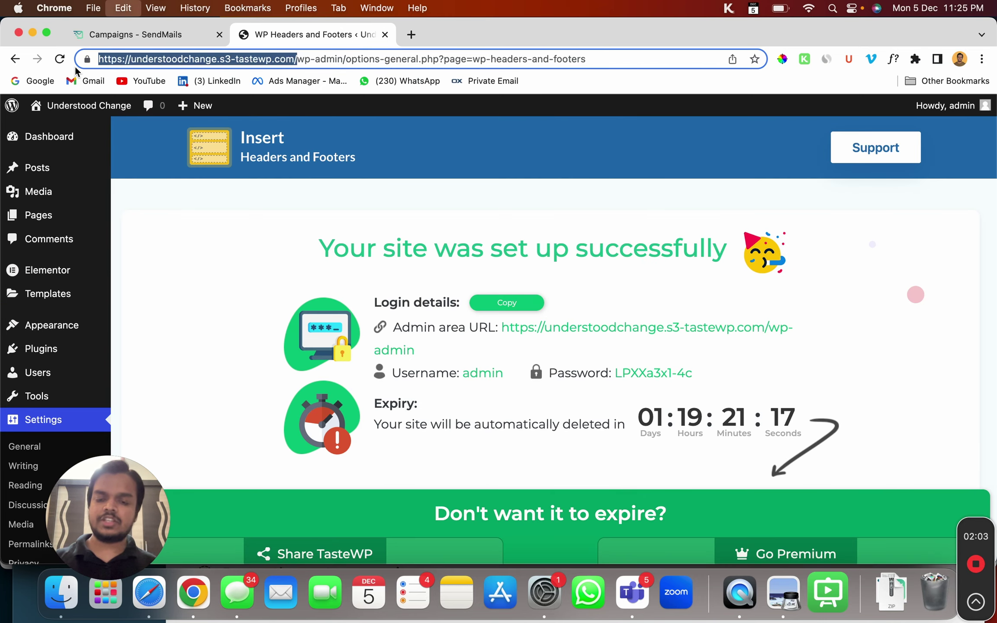
{"action": "left_click", "coordinate": [411, 36]}
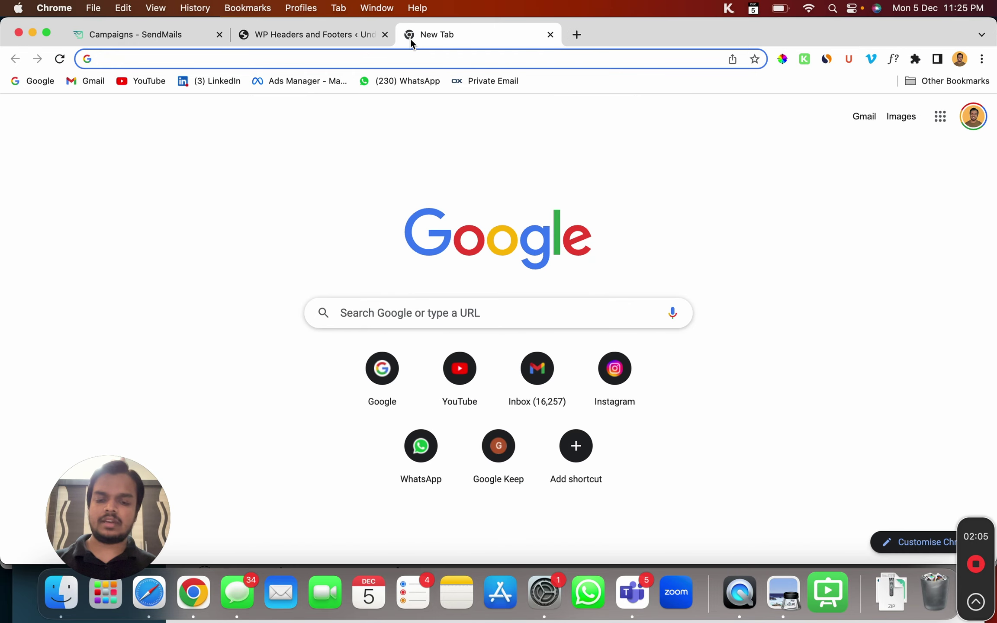
{"action": "key", "text": "super+v"}
{"action": "key", "text": "Return"}
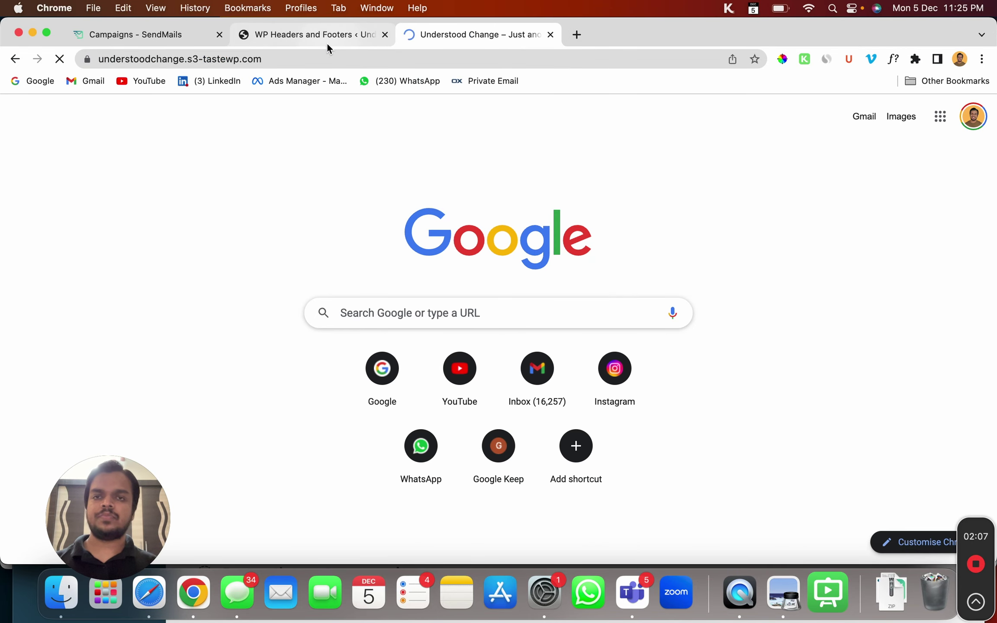
Run Check connection in SendMails and dismiss the message confirming the site is Connected
{"action": "left_click", "coordinate": [165, 34]}
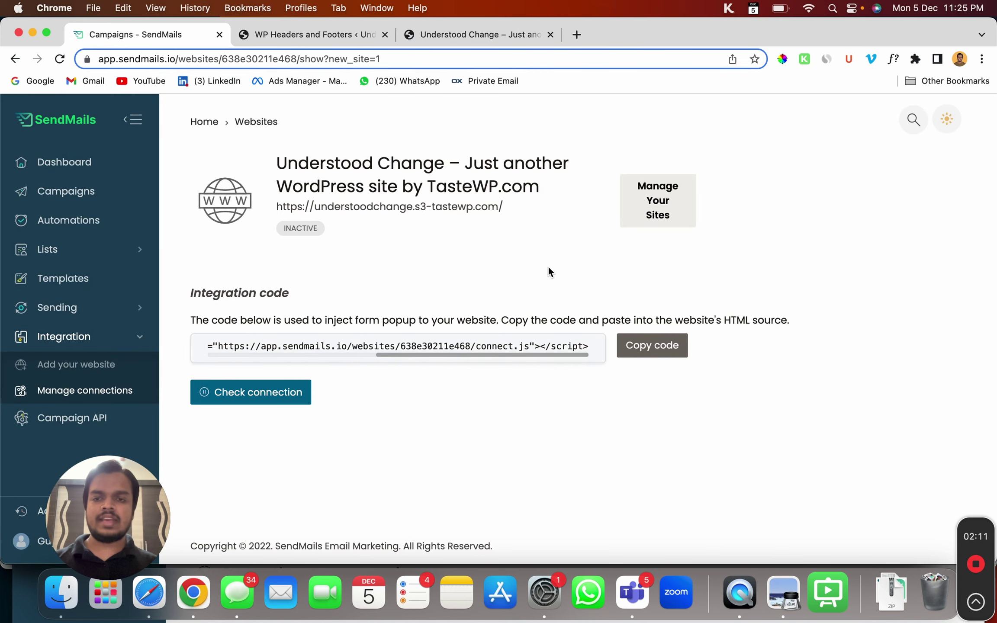
{"action": "left_click", "coordinate": [284, 392]}
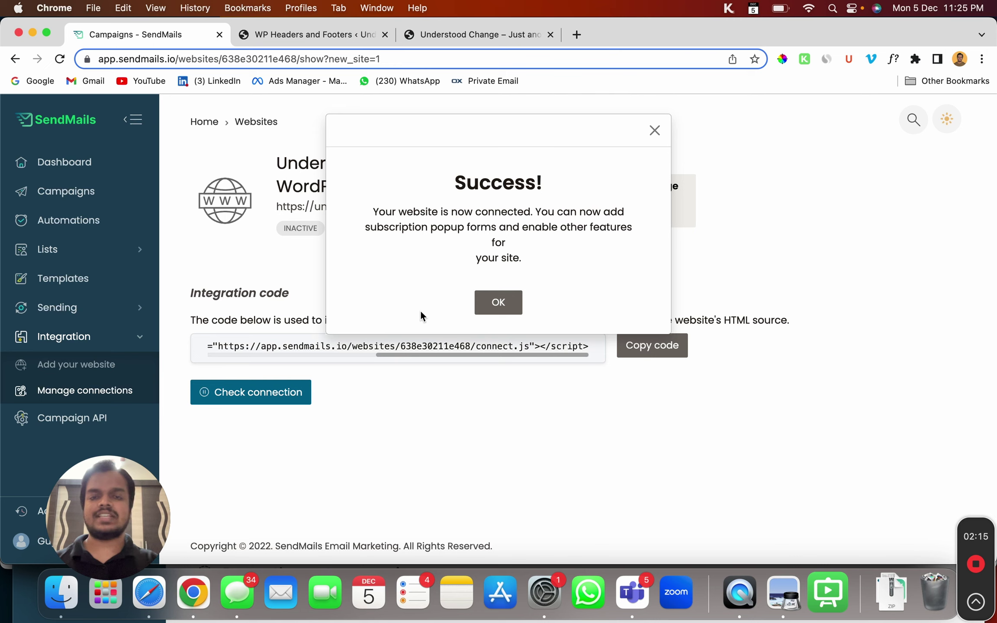
{"action": "left_click_drag", "start_coordinate": [375, 212], "coordinate": [569, 255]}
{"action": "left_click", "coordinate": [501, 308]}
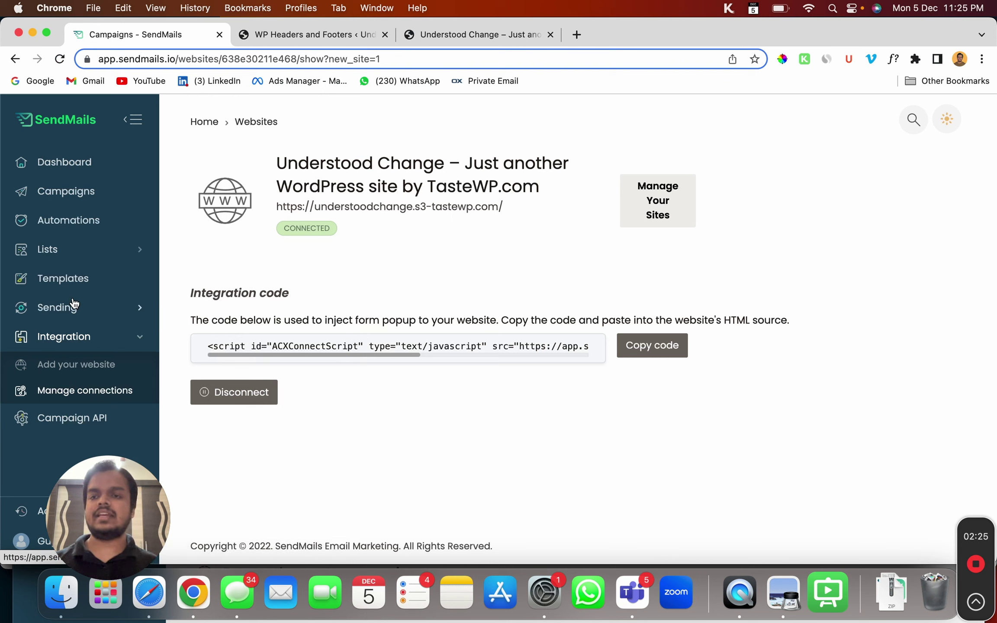
Open the Forms page under Lists in the SendMails sidebar
{"action": "left_click", "coordinate": [75, 261]}
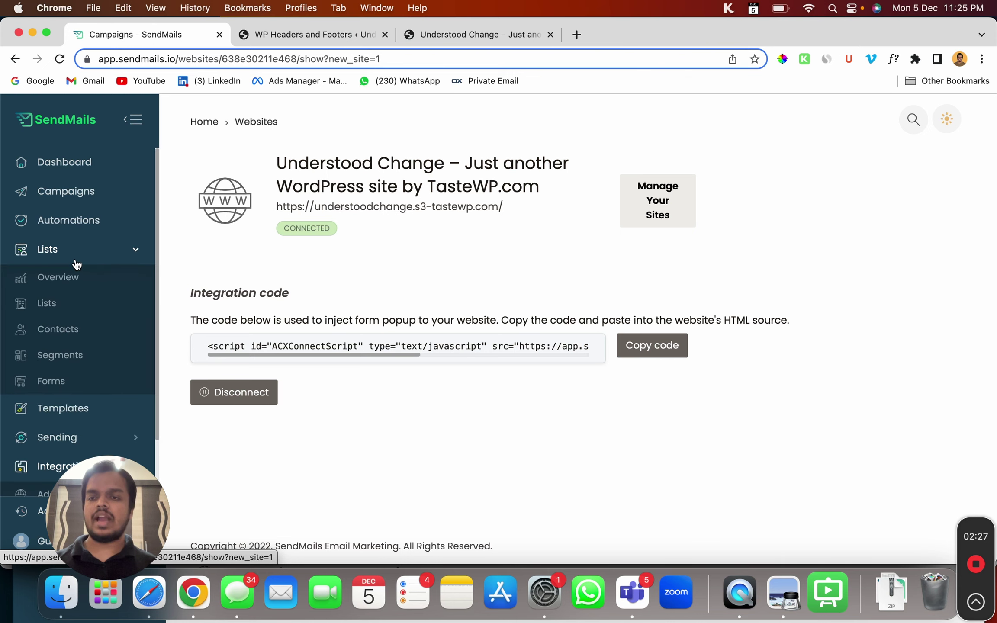
{"action": "scroll", "coordinate": [76, 263], "scroll_direction": "down", "scroll_amount": 3}
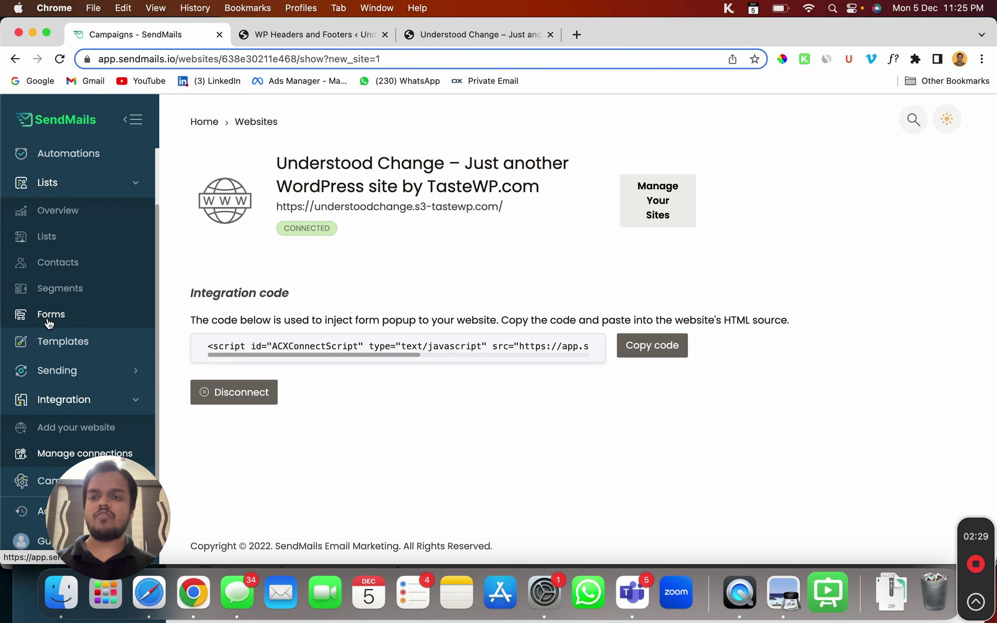
{"action": "left_click", "coordinate": [48, 322]}
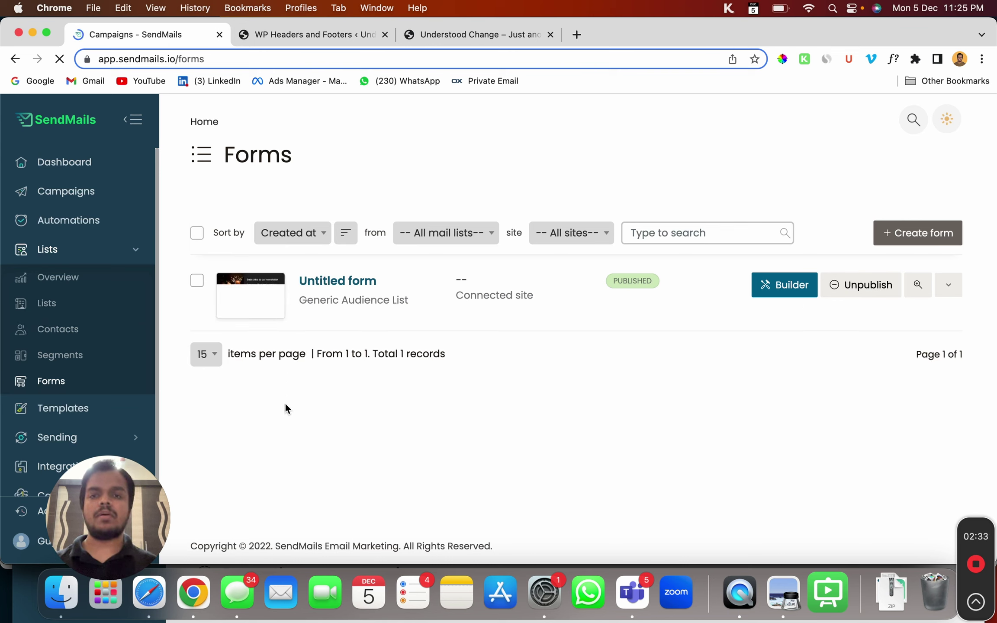
Create a new form from the Dark Simple template
{"action": "left_click", "coordinate": [911, 228]}
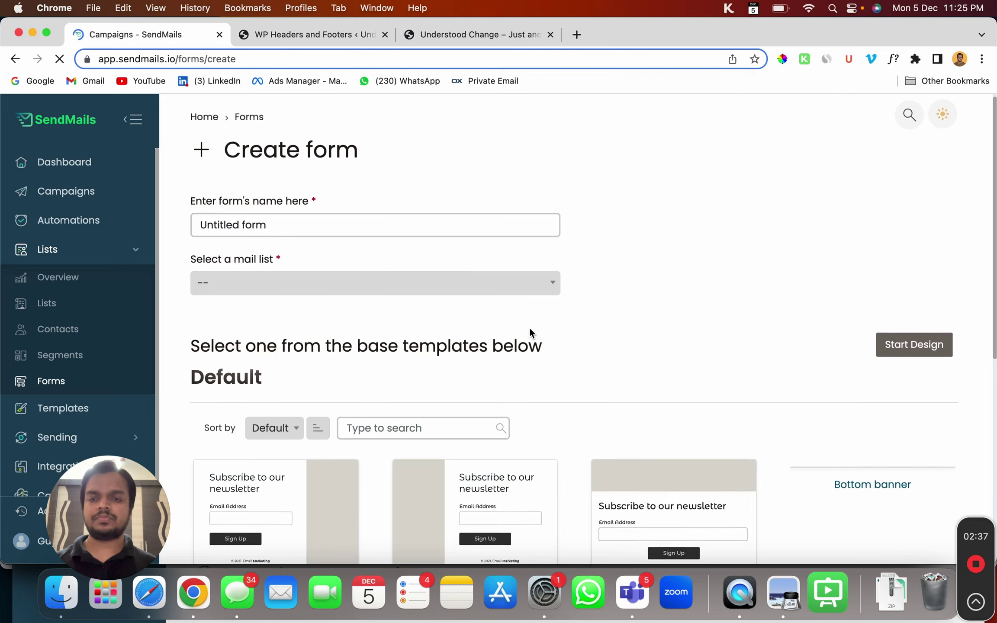
{"action": "scroll", "coordinate": [529, 328], "scroll_direction": "down", "scroll_amount": 5}
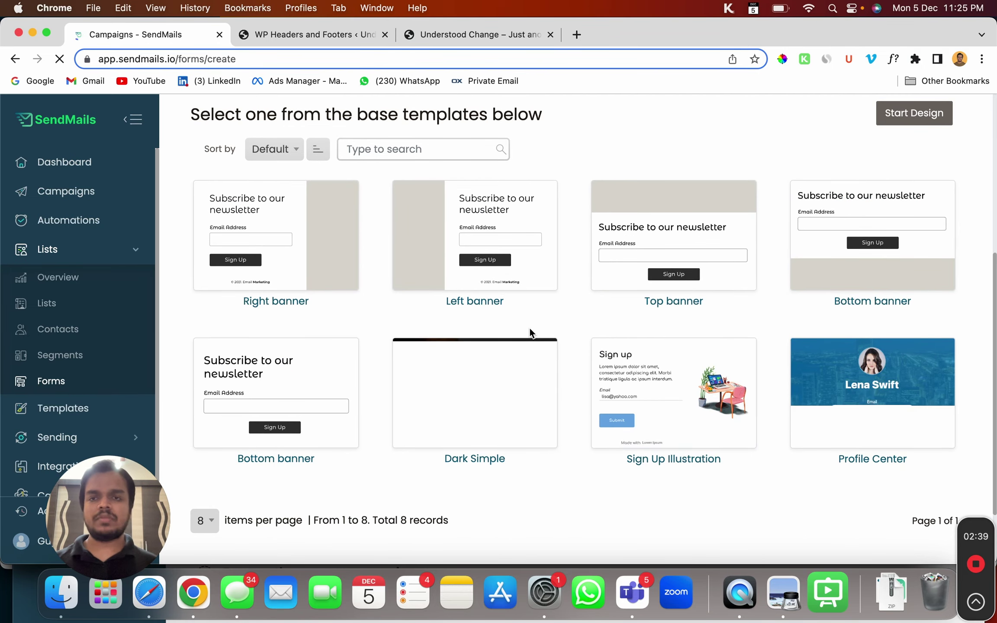
{"action": "scroll", "coordinate": [529, 327], "scroll_direction": "down", "scroll_amount": 5}
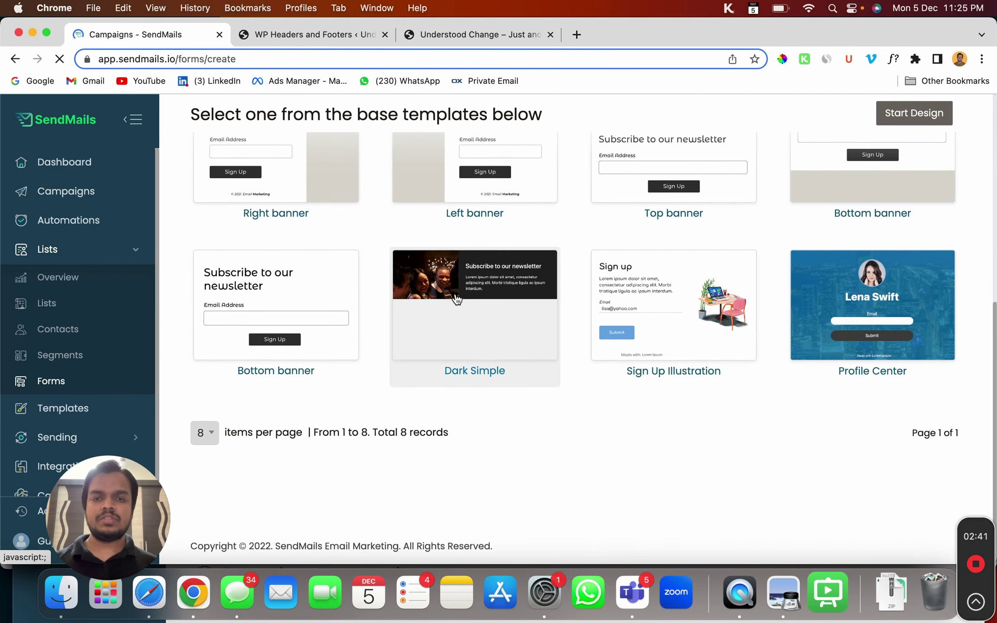
{"action": "left_click", "coordinate": [426, 319]}
{"action": "scroll", "coordinate": [456, 299], "scroll_direction": "up", "scroll_amount": 4}
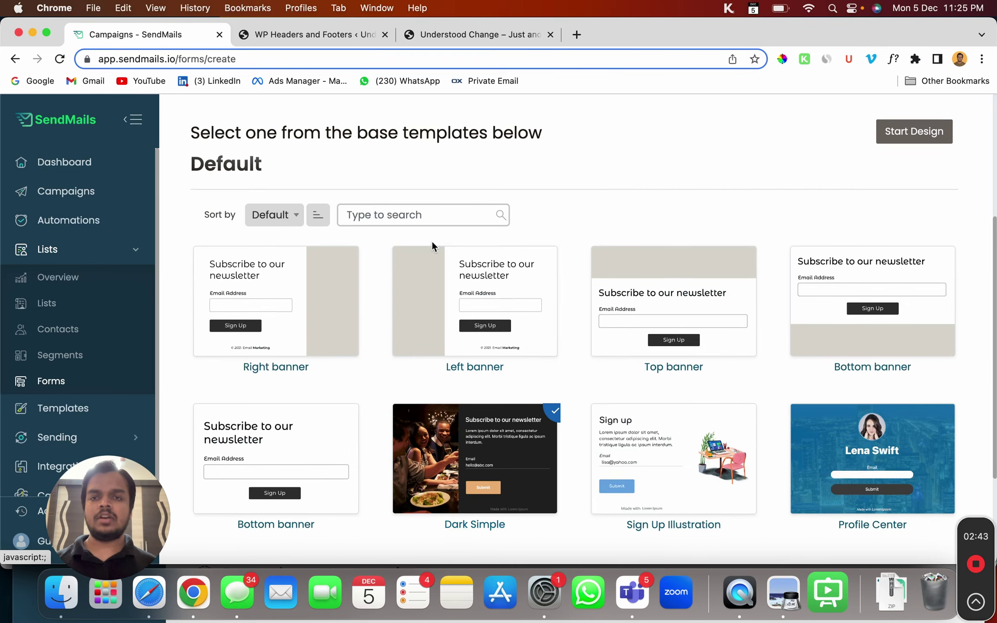
{"action": "scroll", "coordinate": [431, 240], "scroll_direction": "up", "scroll_amount": 5}
Name the form 'Test template' and assign it to the Generic Audience List
{"action": "left_click", "coordinate": [409, 205]}
{"action": "type", "text": "Test template"}
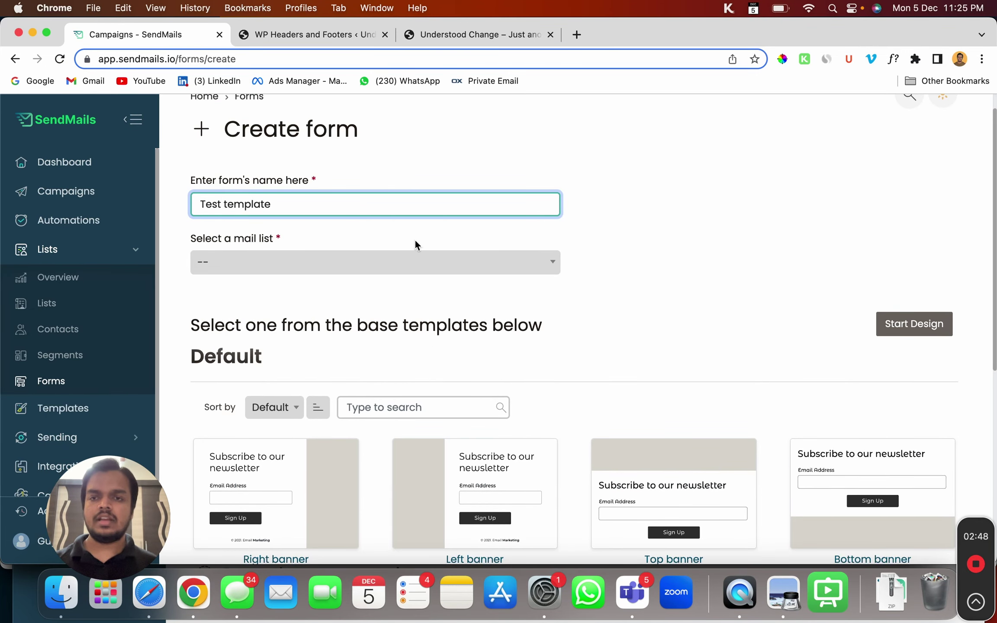
{"action": "left_click", "coordinate": [406, 260]}
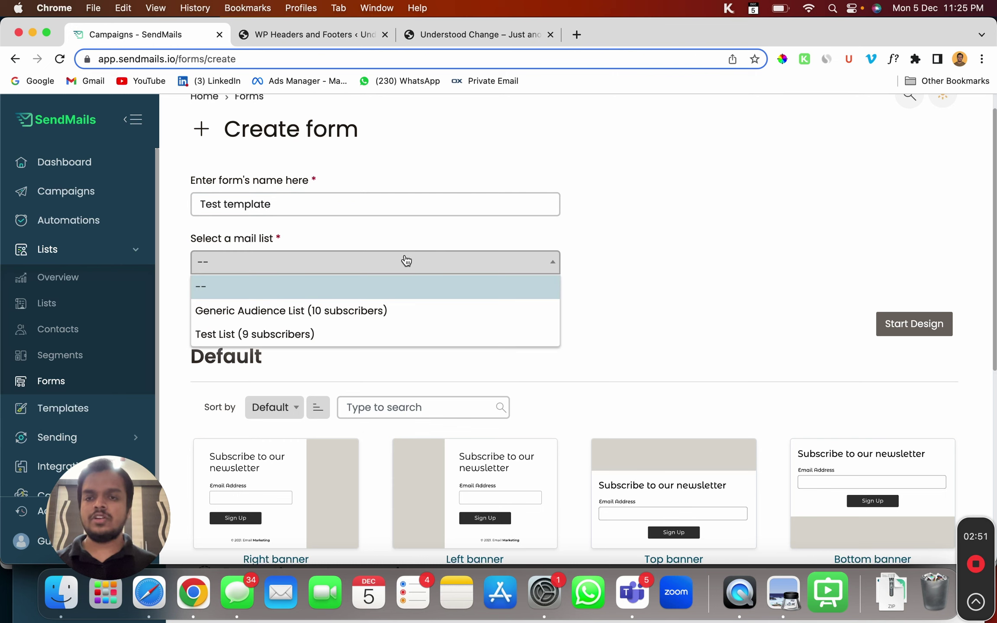
{"action": "left_click", "coordinate": [362, 311]}
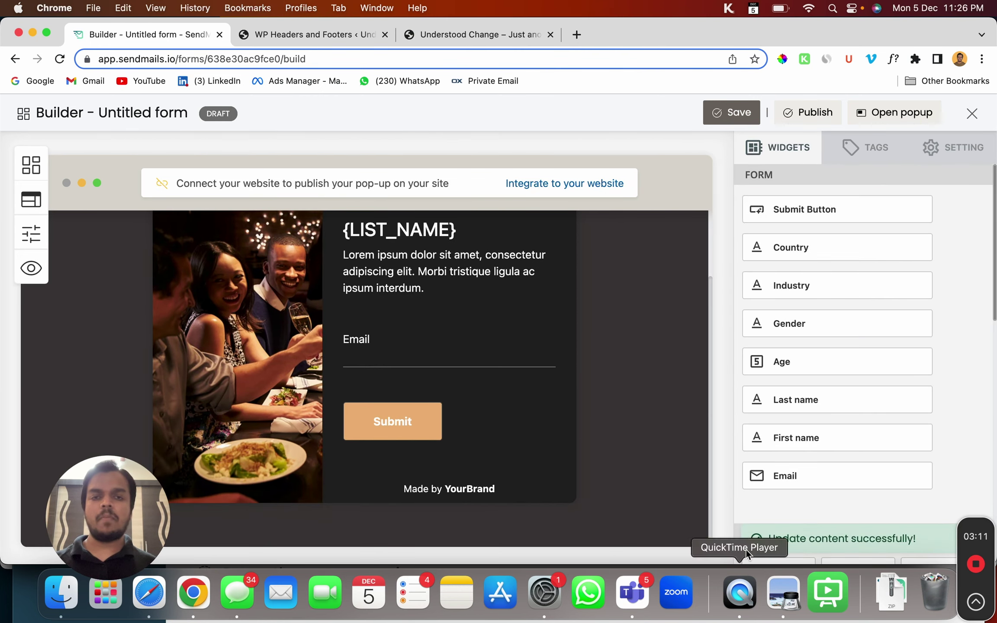
Select the {LIST_NAME} heading block and publish the Dark Simple form
{"action": "left_click", "coordinate": [447, 234]}
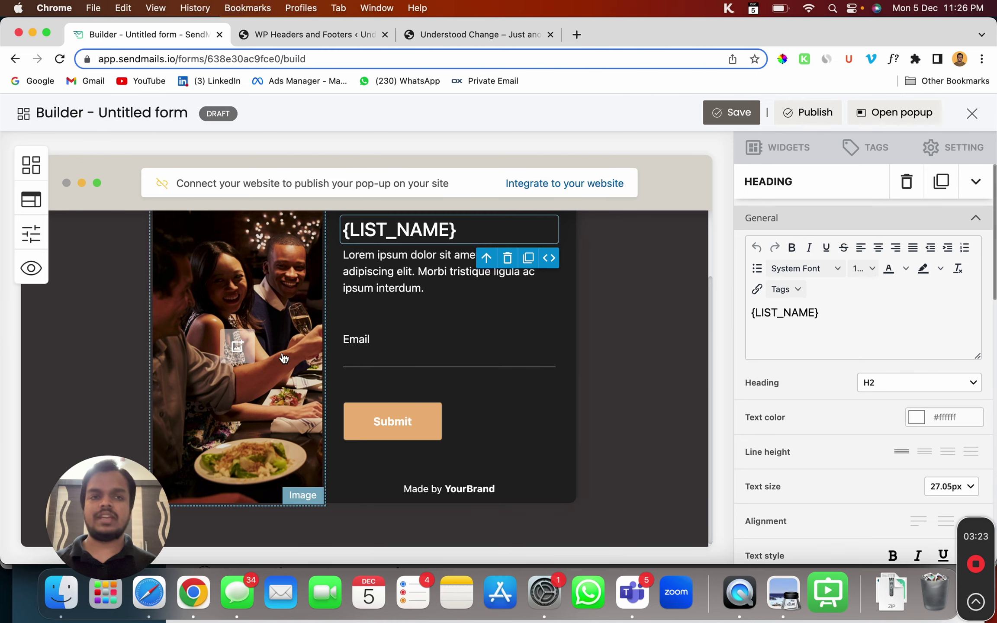
{"action": "left_click", "coordinate": [814, 120]}
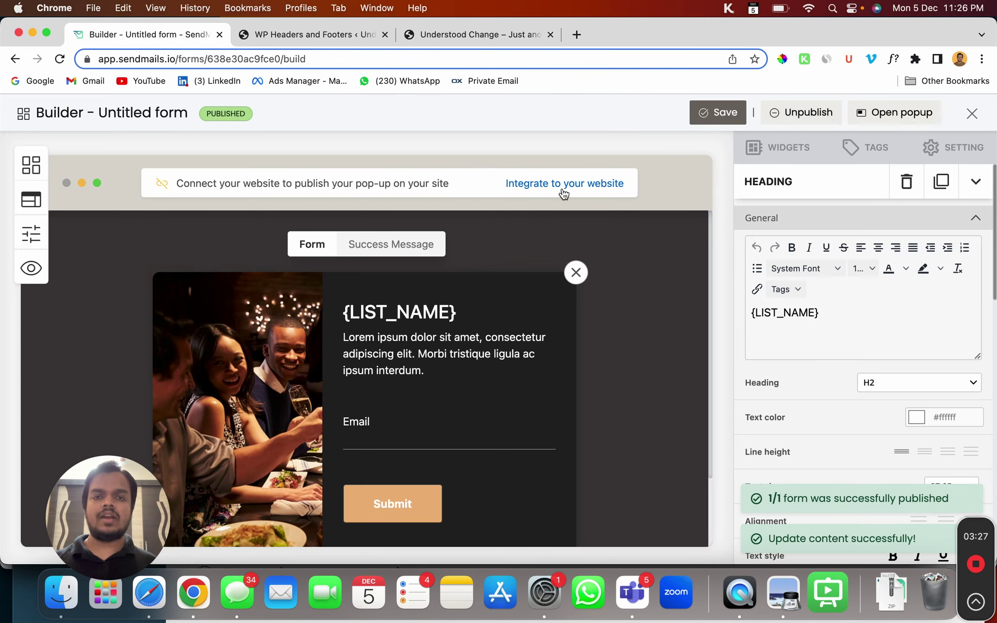
Connect the published form to the Understood Change website
{"action": "left_click", "coordinate": [563, 185]}
{"action": "left_click", "coordinate": [518, 267]}
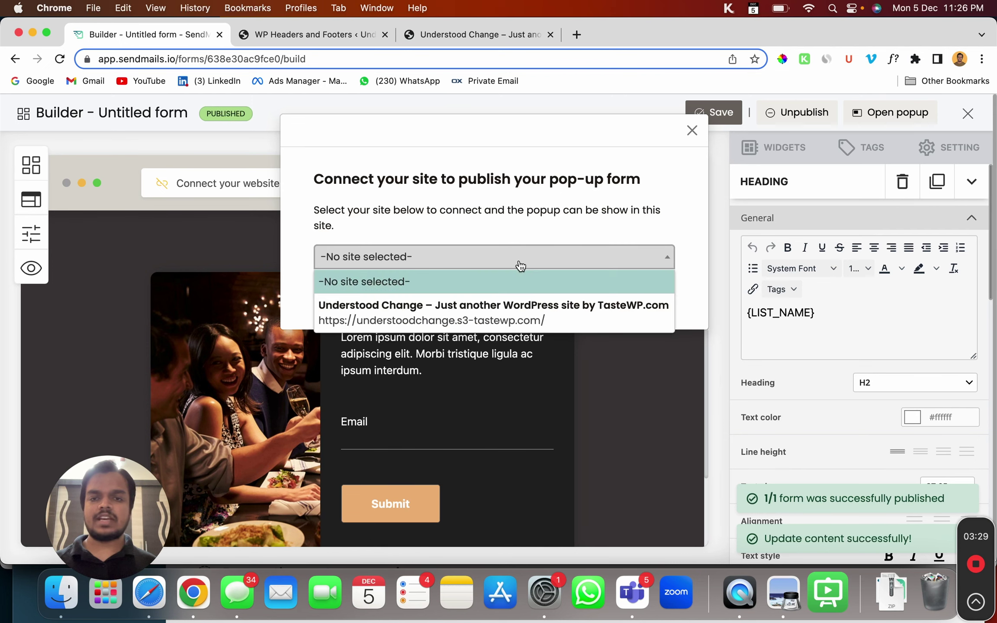
{"action": "left_click", "coordinate": [492, 305]}
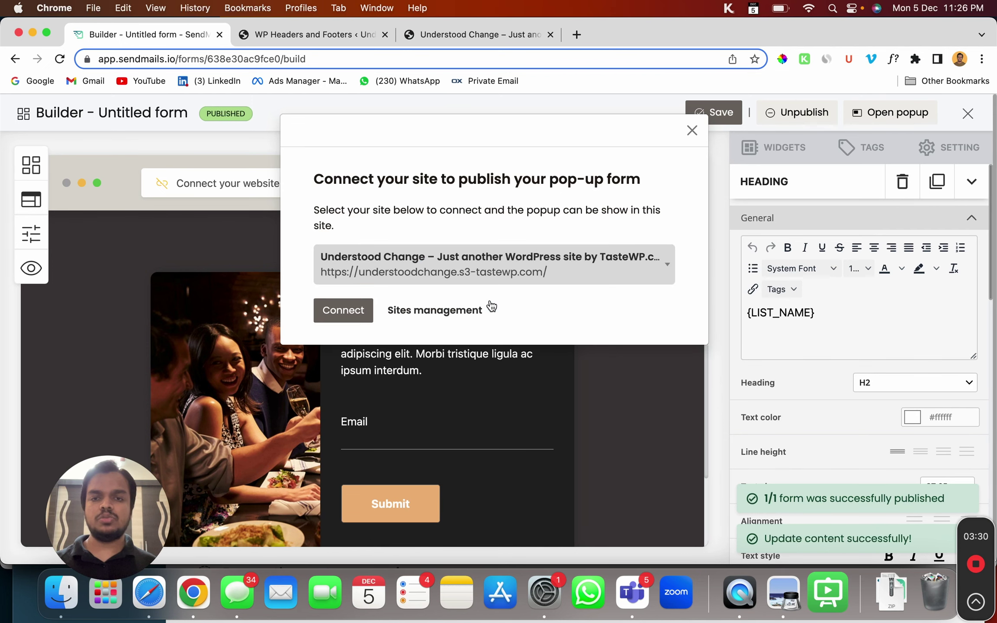
{"action": "left_click", "coordinate": [344, 308]}
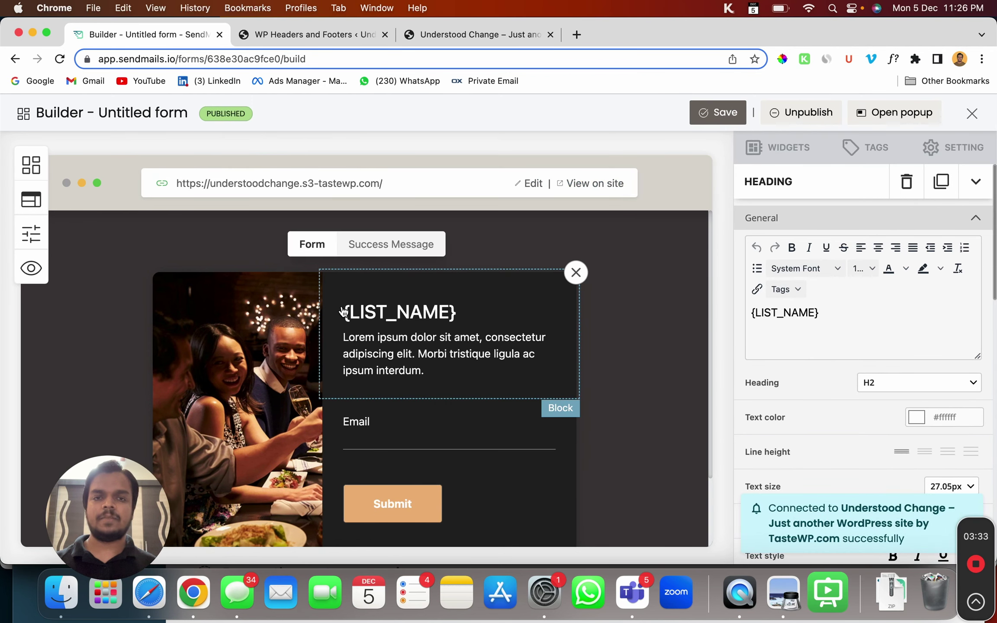
View the popup on the live Understood Change site, then return to the form builder
{"action": "left_click", "coordinate": [590, 186]}
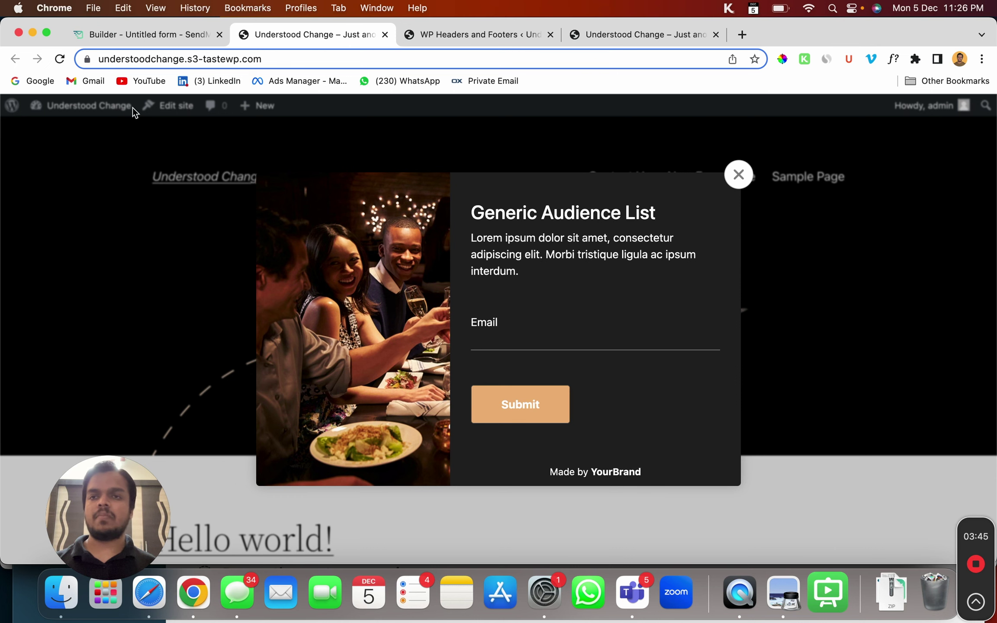
{"action": "left_click", "coordinate": [130, 35]}
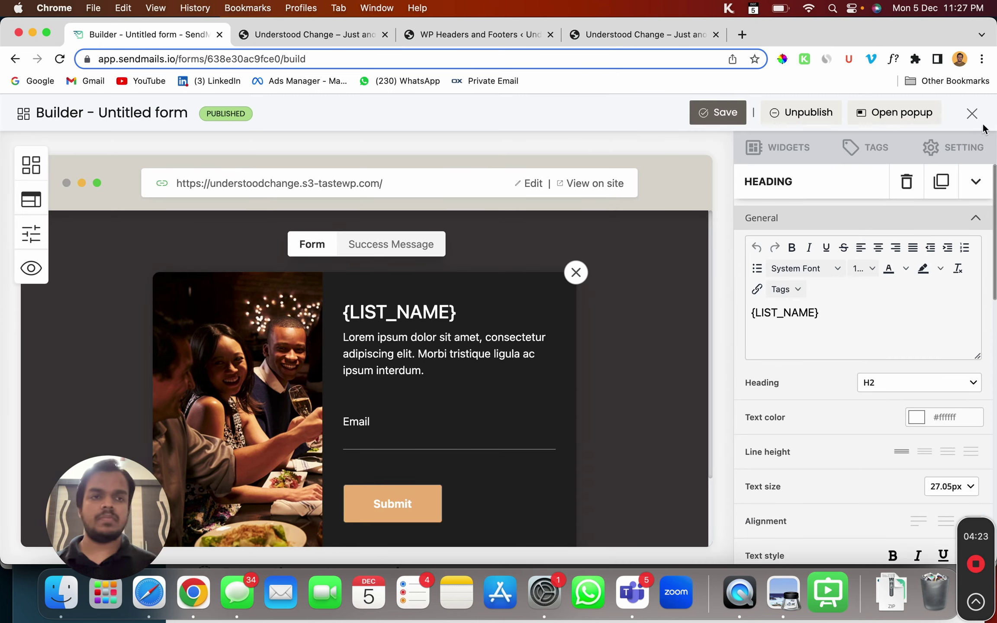
{"action": "left_click", "coordinate": [39, 237]}
Set the form display to After page load with a 5-second wait, then save
{"action": "scroll", "coordinate": [75, 350], "scroll_direction": "down", "scroll_amount": 2}
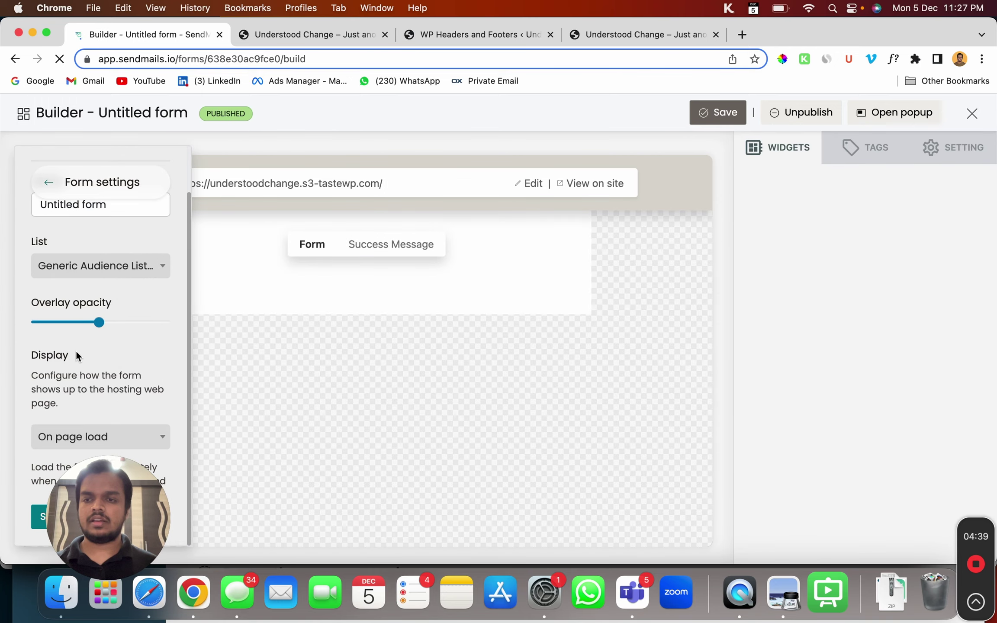
{"action": "left_click_drag", "start_coordinate": [73, 492], "coordinate": [218, 487]}
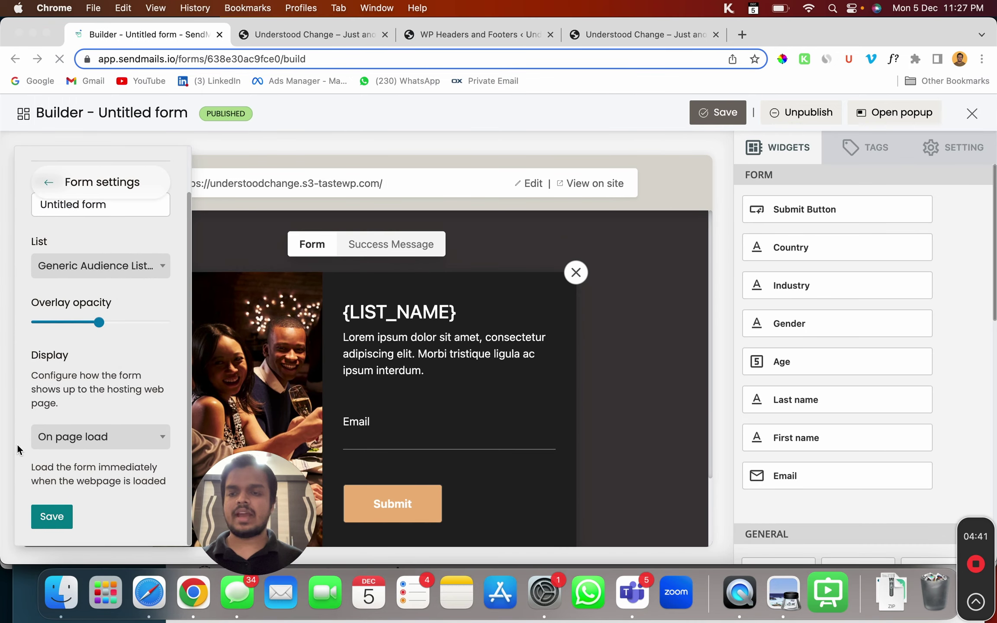
{"action": "left_click", "coordinate": [71, 437]}
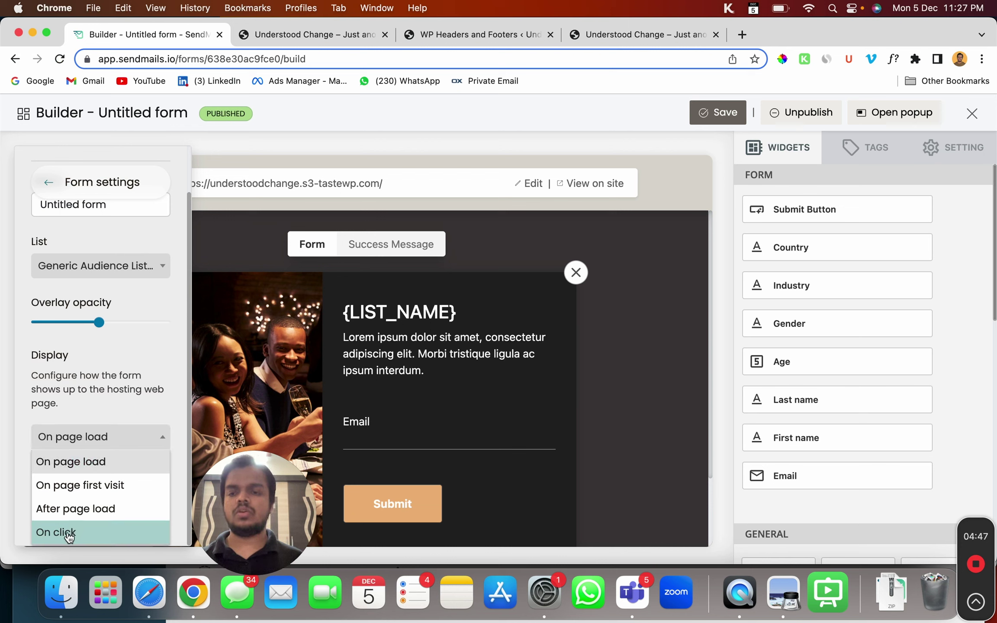
{"action": "left_click", "coordinate": [108, 510]}
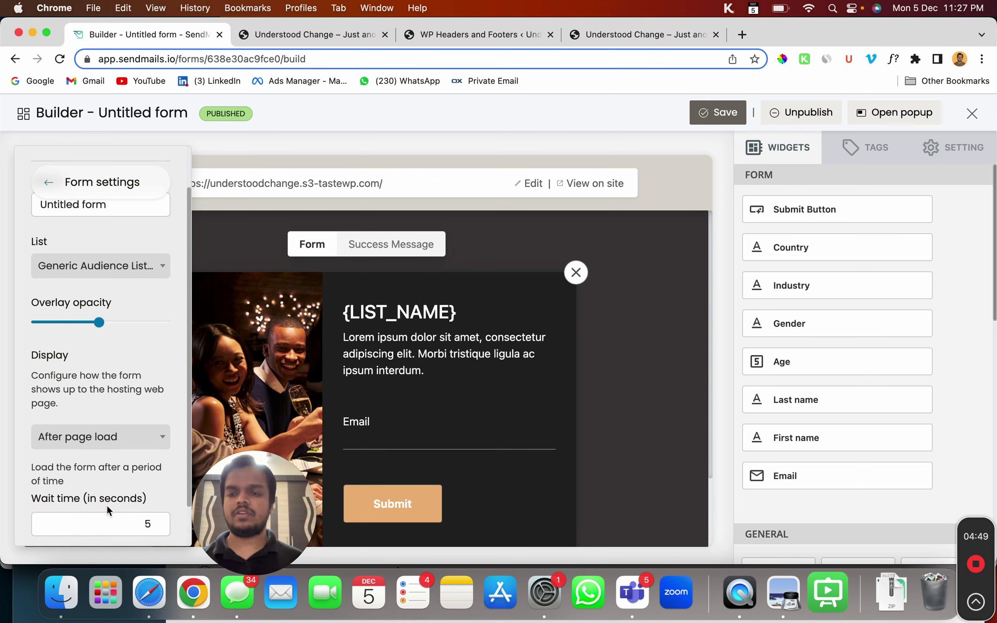
{"action": "scroll", "coordinate": [106, 489], "scroll_direction": "down", "scroll_amount": 1}
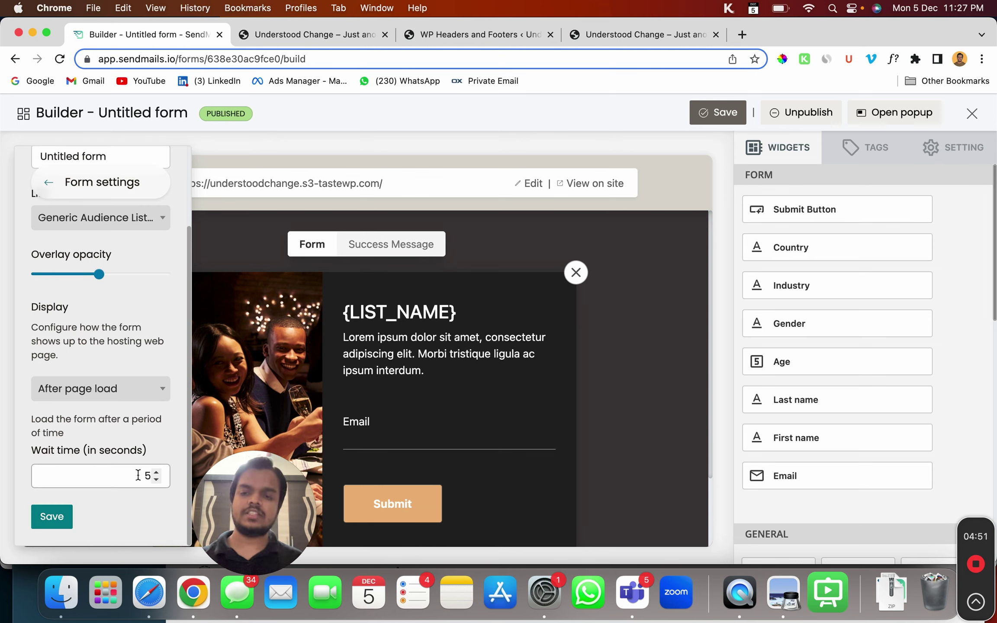
{"action": "left_click", "coordinate": [48, 517]}
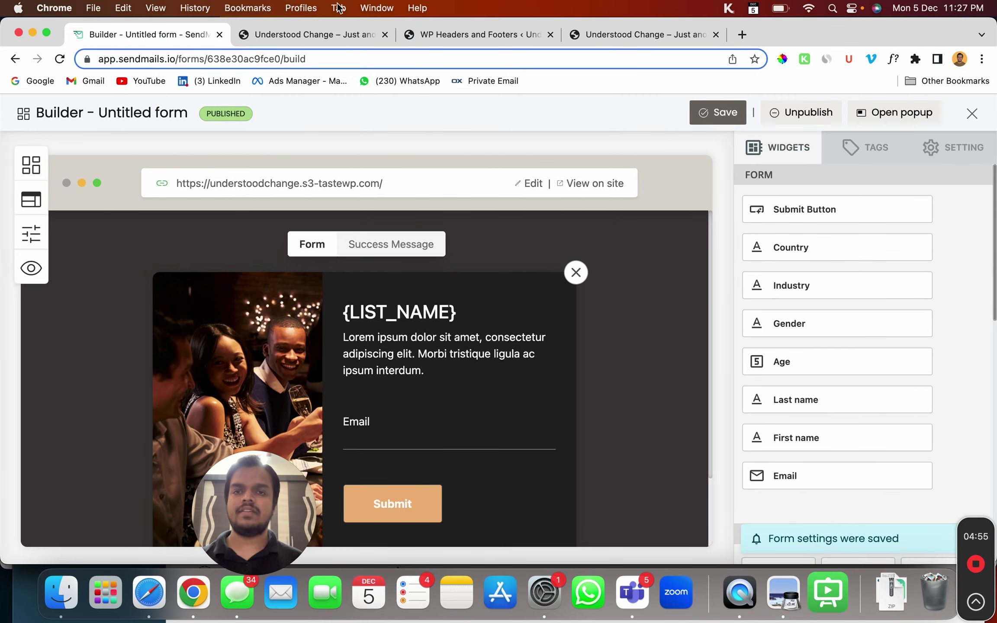
On the Understood Change site, dismiss the popup and reload the page to retest the 5-second delay
{"action": "left_click", "coordinate": [321, 36]}
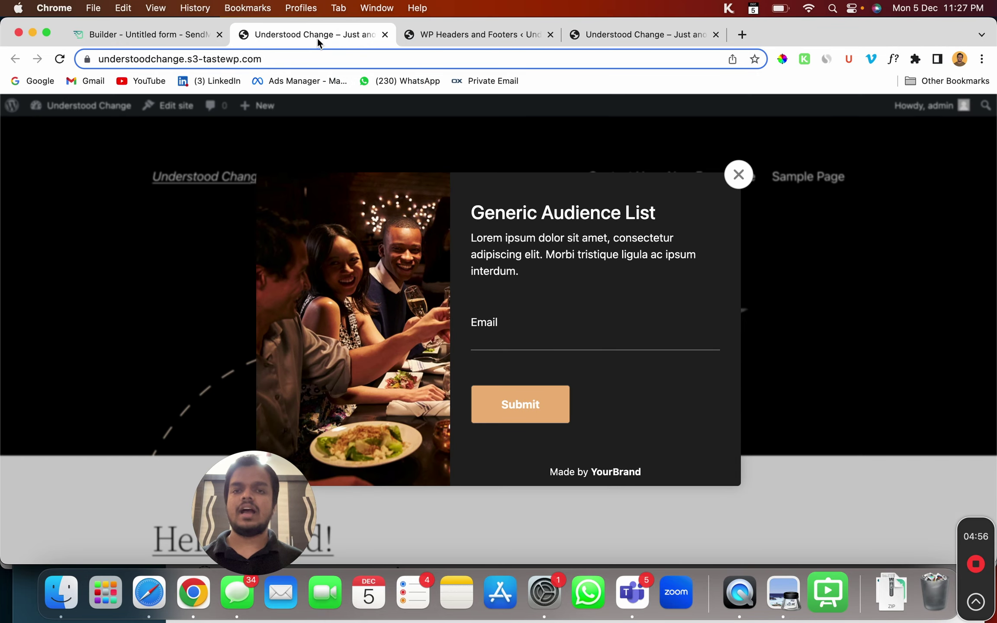
{"action": "left_click", "coordinate": [736, 176]}
{"action": "left_click", "coordinate": [60, 60]}
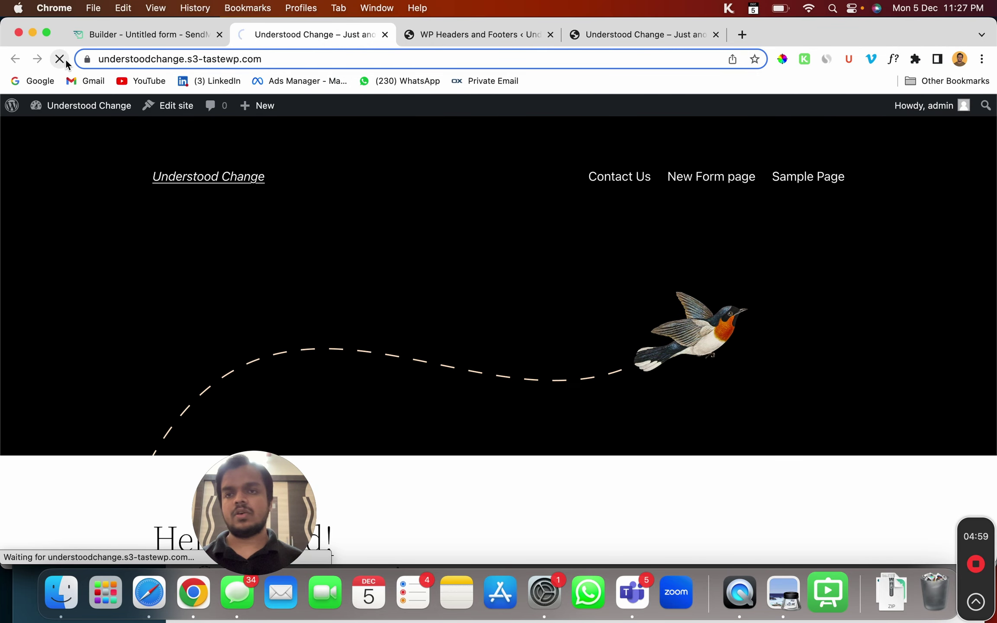